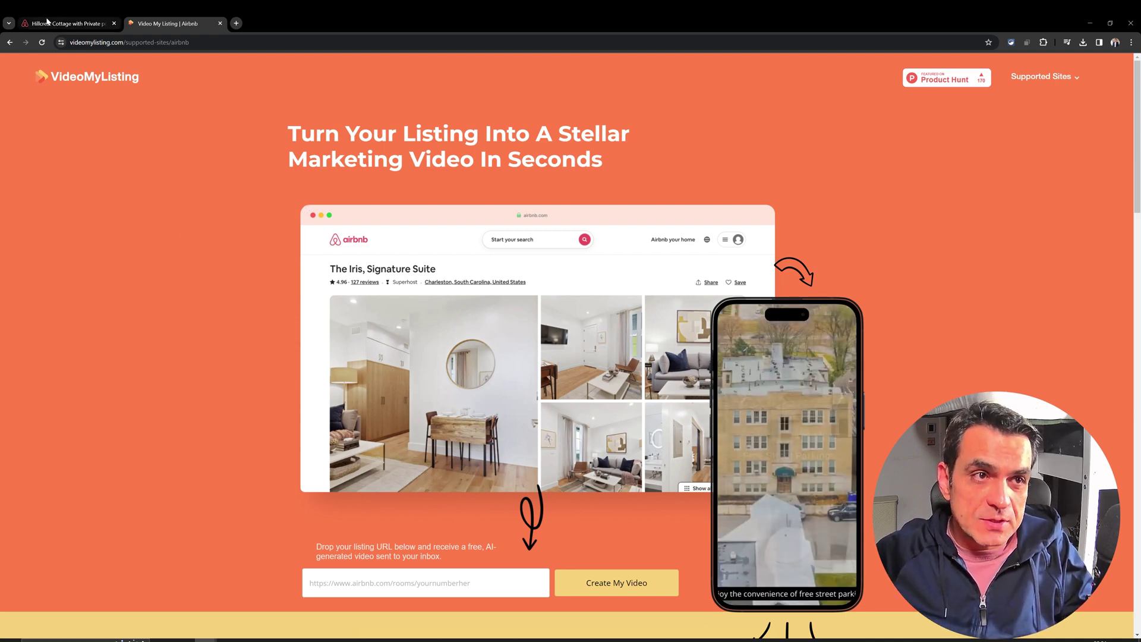
- Return to the Hillcrest Cottage Airbnb tab and copy the listing's full web address
{"action": "left_click", "coordinate": [55, 22]}
{"action": "left_click", "coordinate": [216, 43]}
{"action": "key", "text": "ctrl+c"}
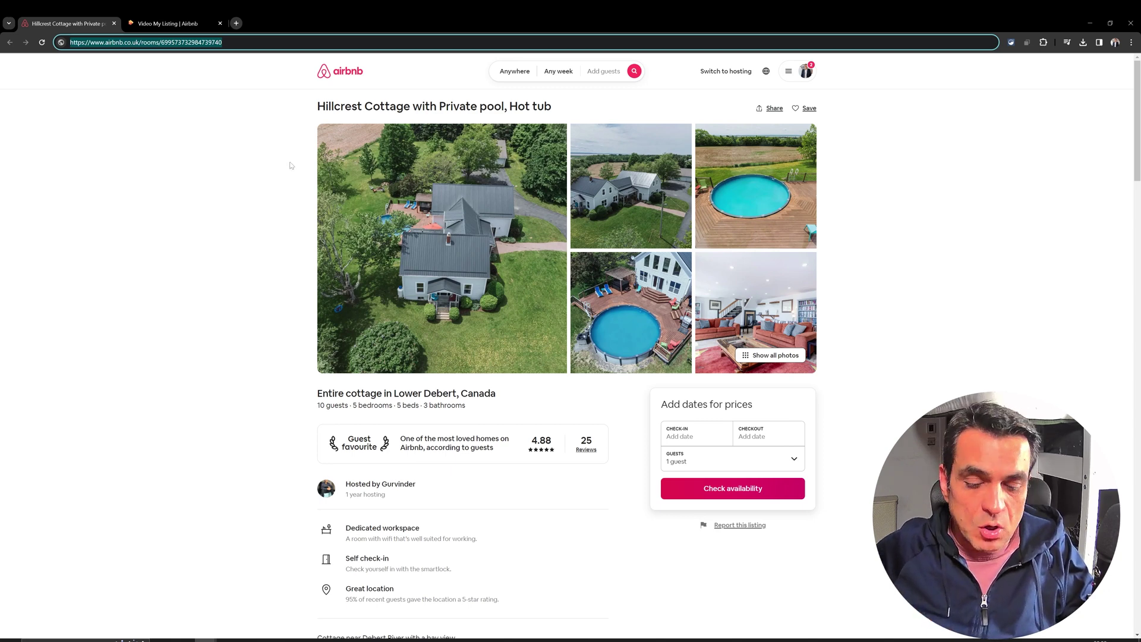
- Paste the Hillcrest Cottage listing URL into VideoMyListing and submit it to start a video
{"action": "left_click", "coordinate": [202, 25]}
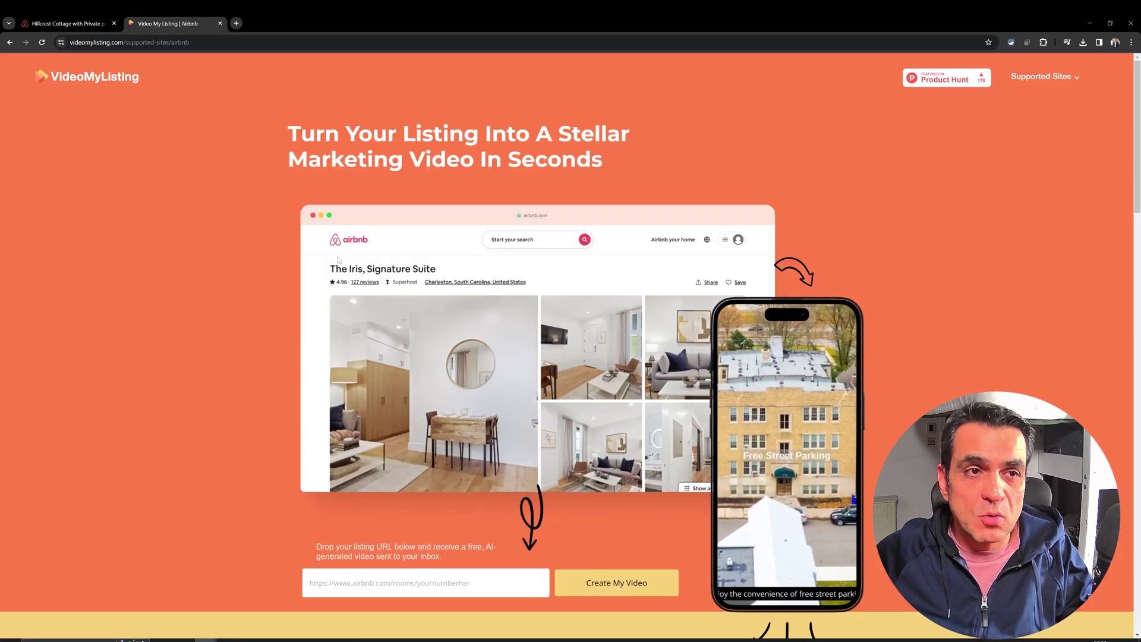
{"action": "scroll", "coordinate": [570, 345], "scroll_direction": "down", "scroll_amount": 2}
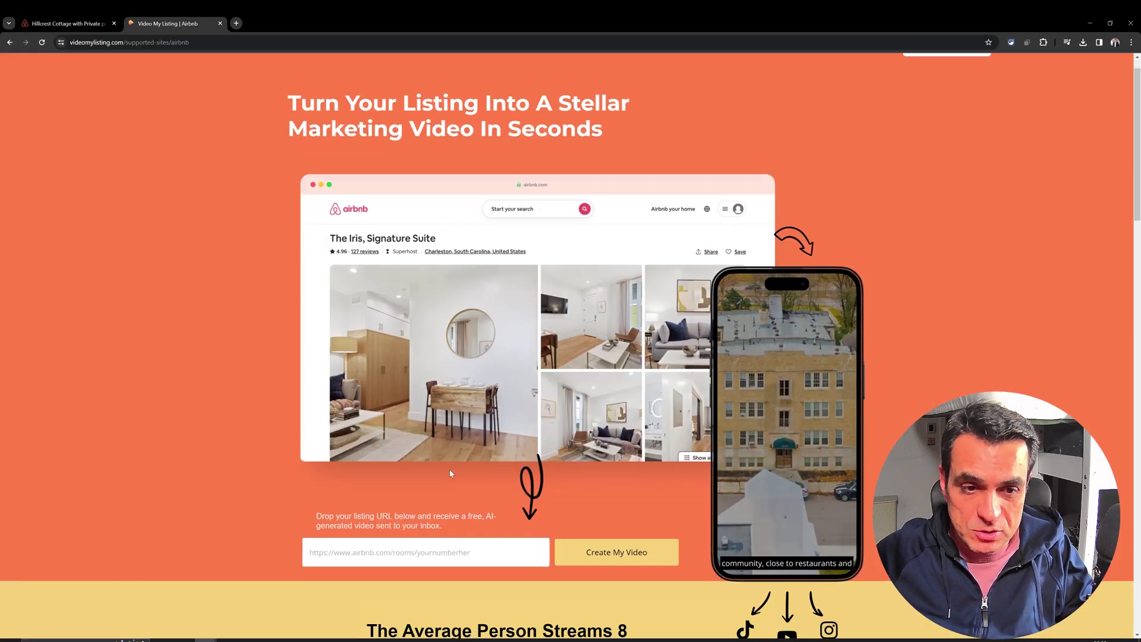
{"action": "key", "text": "ctrl+v"}
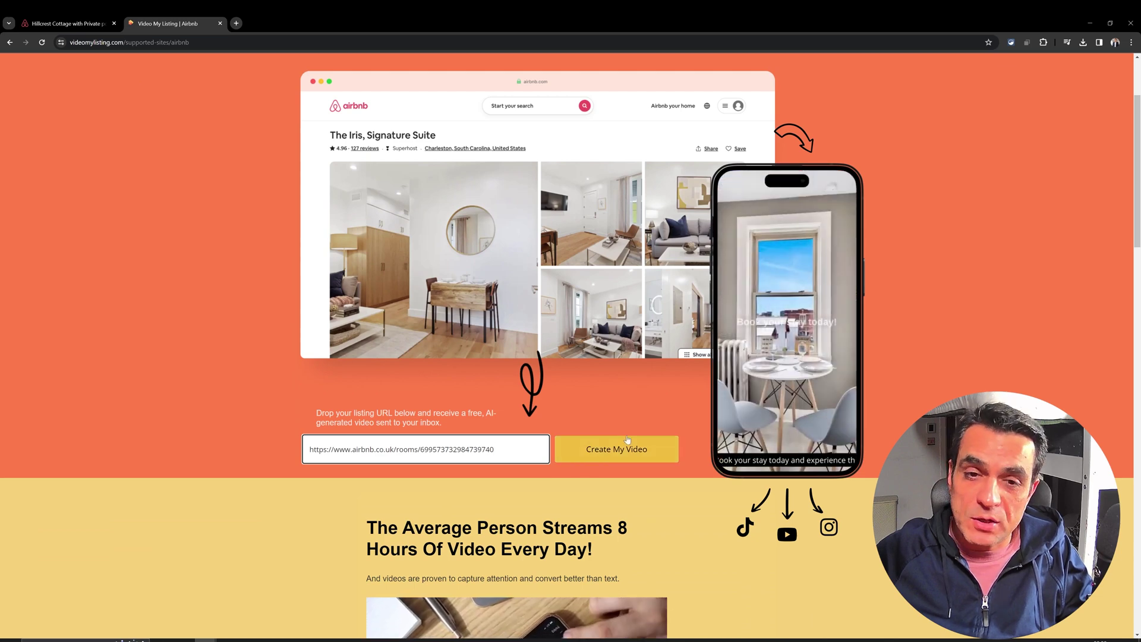
{"action": "left_click", "coordinate": [598, 467]}
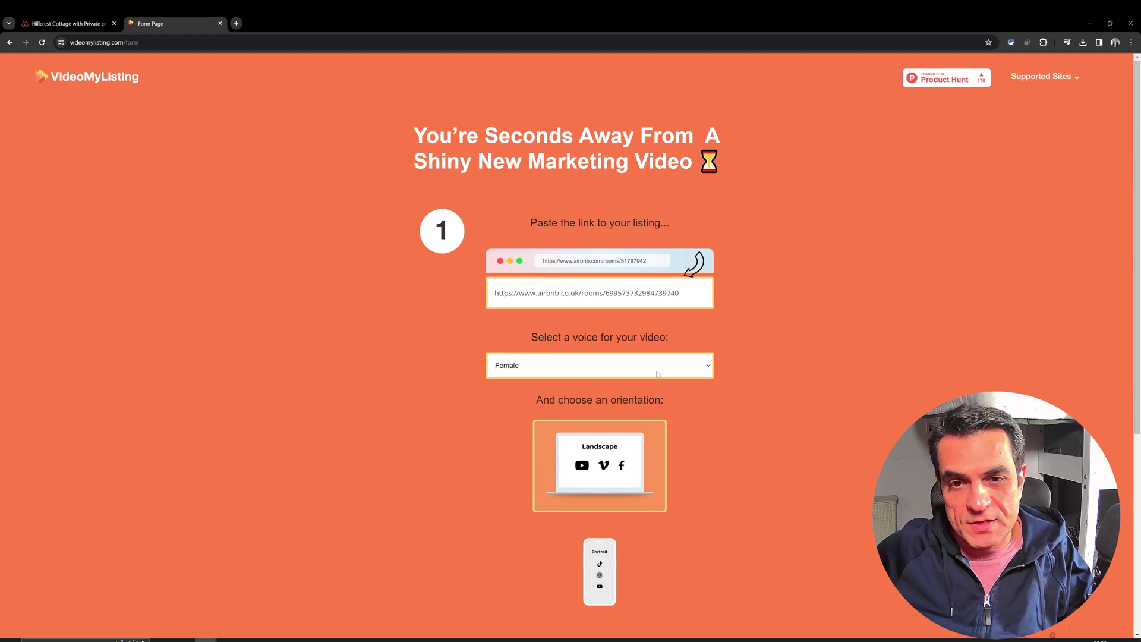
- Choose a Male voice and Landscape orientation, then submit the video request
{"action": "left_click", "coordinate": [657, 373]}
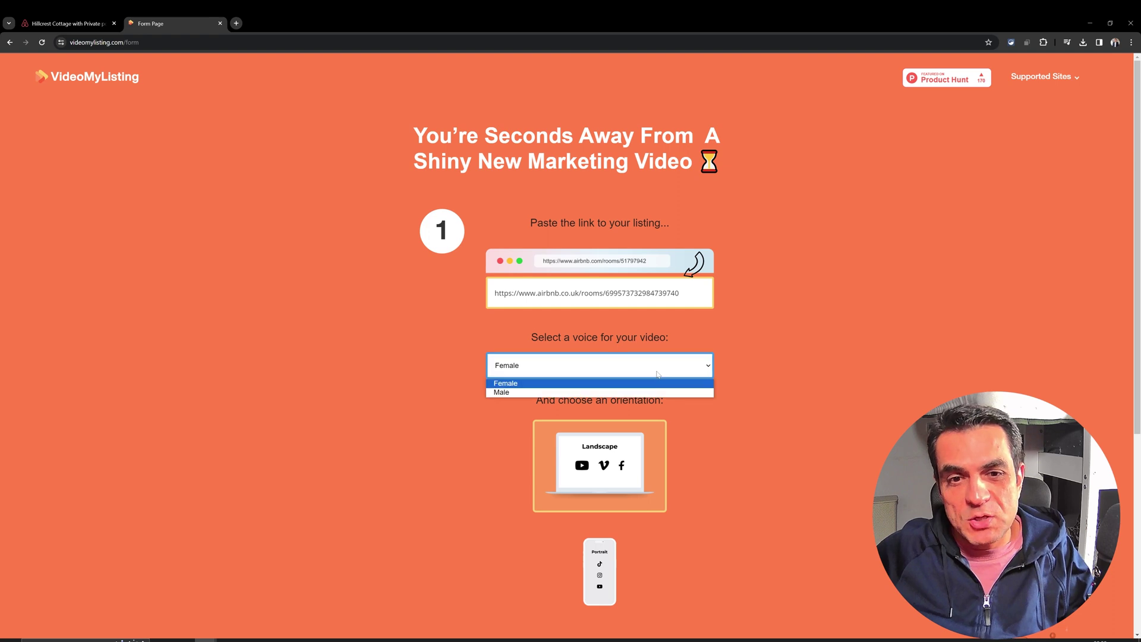
{"action": "left_click", "coordinate": [593, 392]}
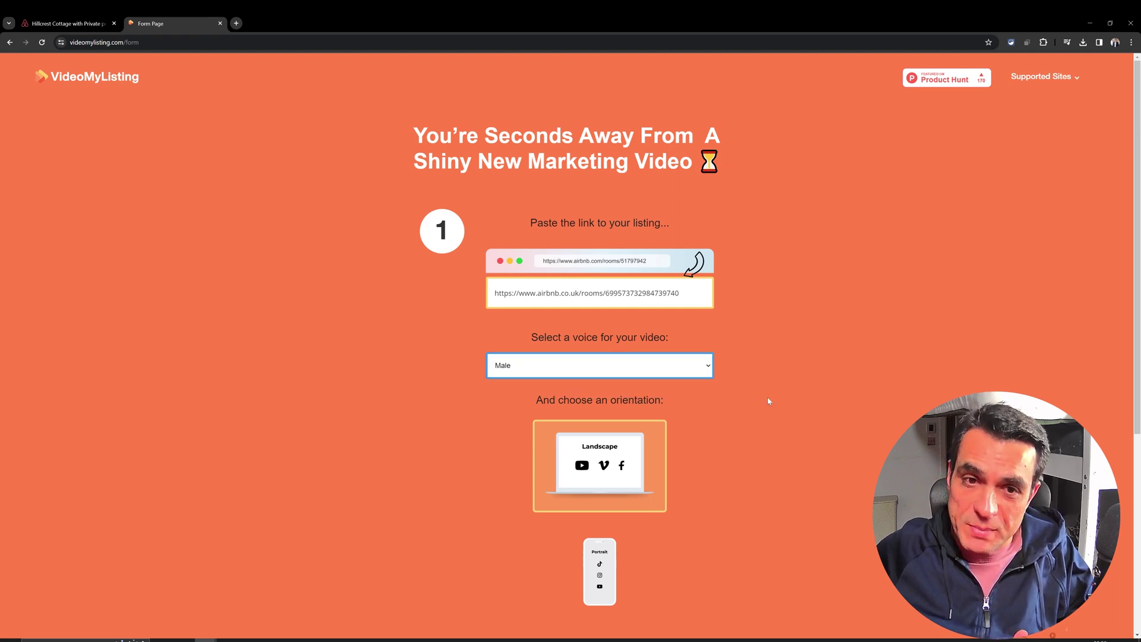
{"action": "left_click", "coordinate": [741, 427]}
{"action": "scroll", "coordinate": [641, 414], "scroll_direction": "down", "scroll_amount": 2}
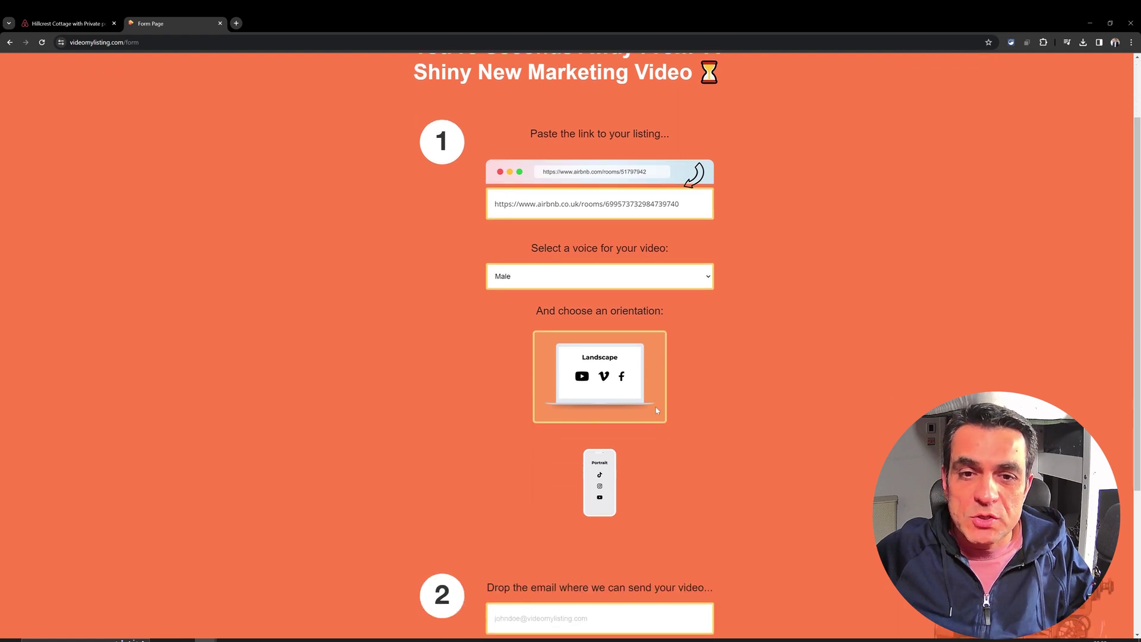
{"action": "left_click", "coordinate": [603, 487]}
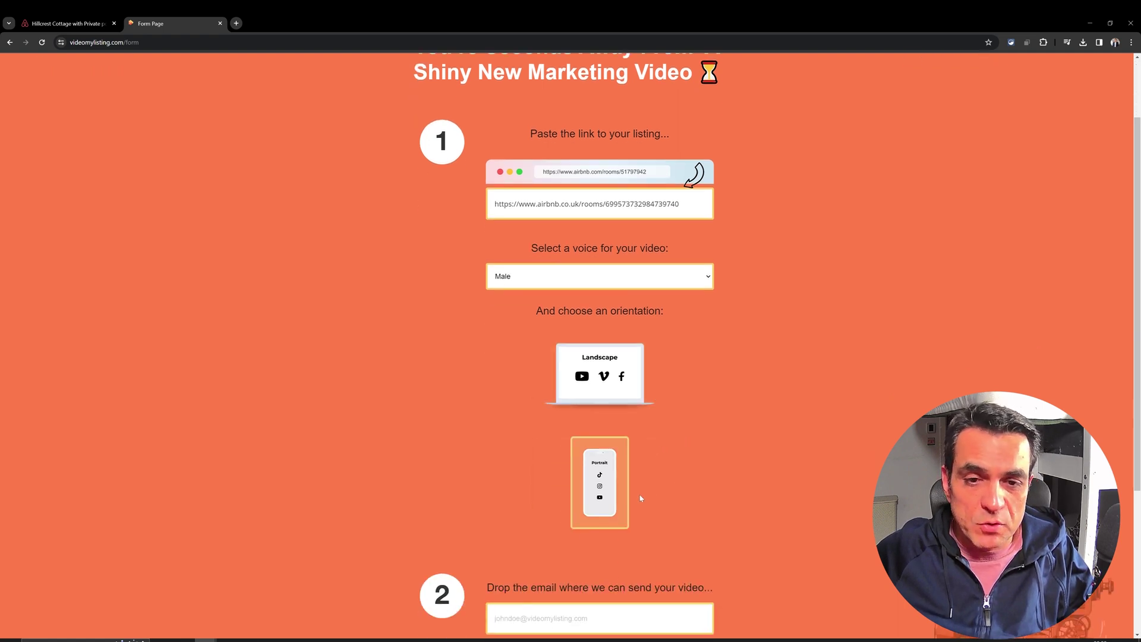
{"action": "left_click", "coordinate": [608, 375]}
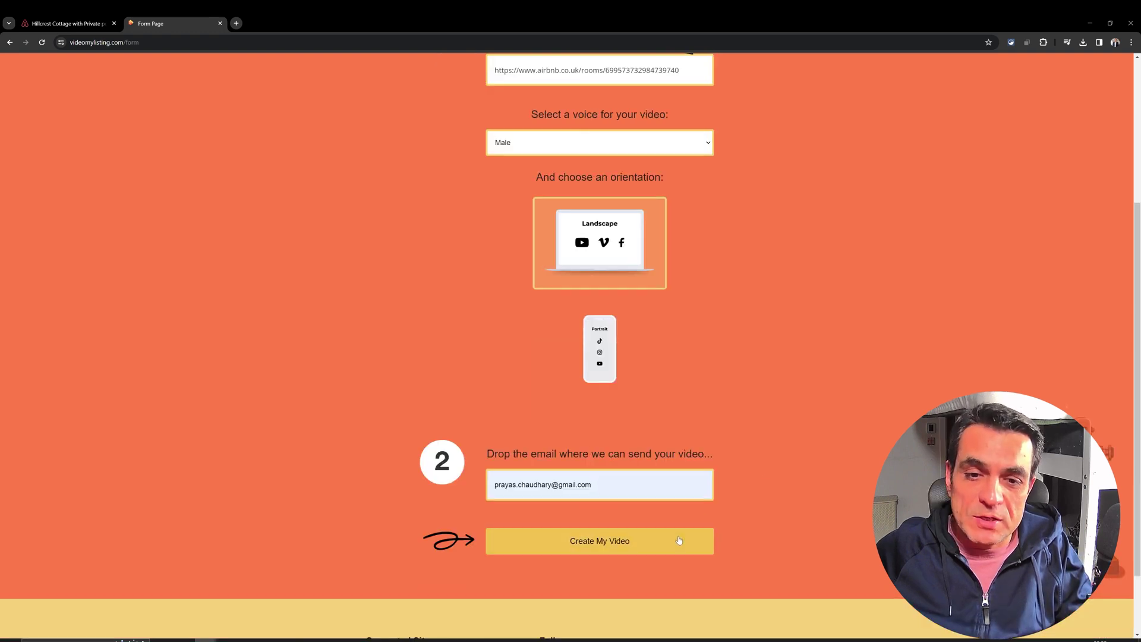
{"action": "left_click", "coordinate": [596, 543]}
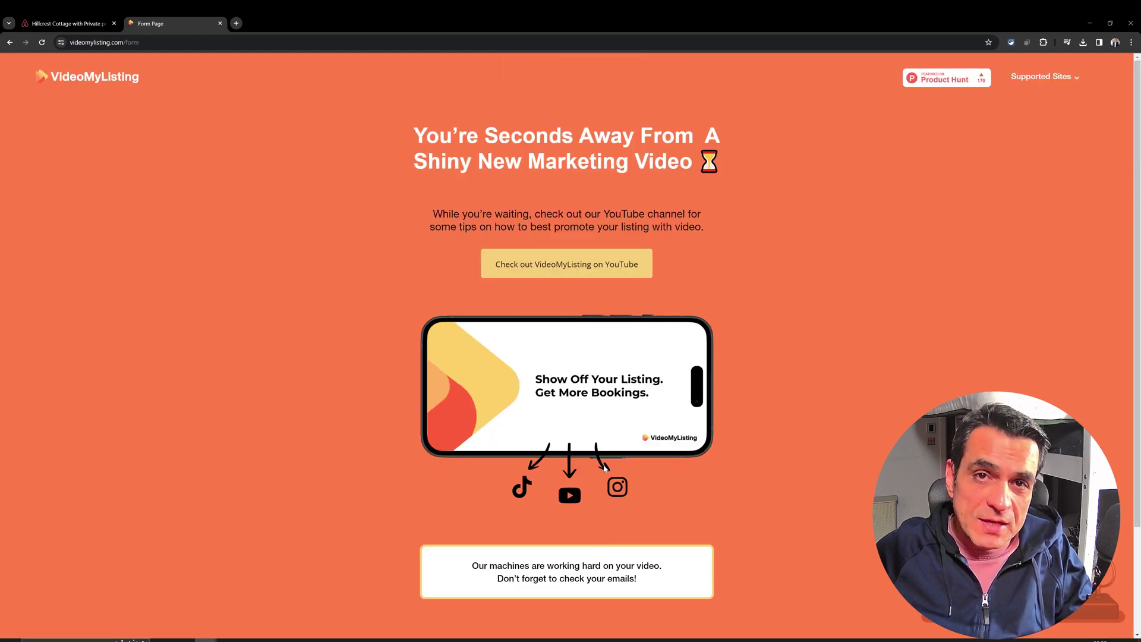
{"action": "scroll", "coordinate": [604, 465], "scroll_direction": "down", "scroll_amount": 2}
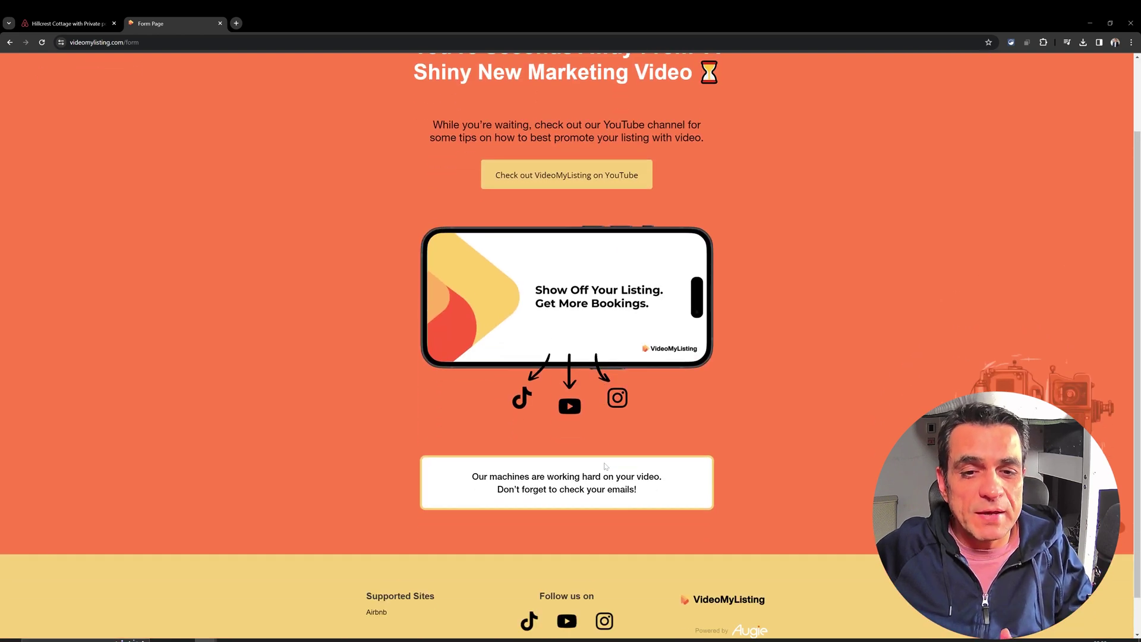
{"action": "scroll", "coordinate": [604, 465], "scroll_direction": "up", "scroll_amount": 2}
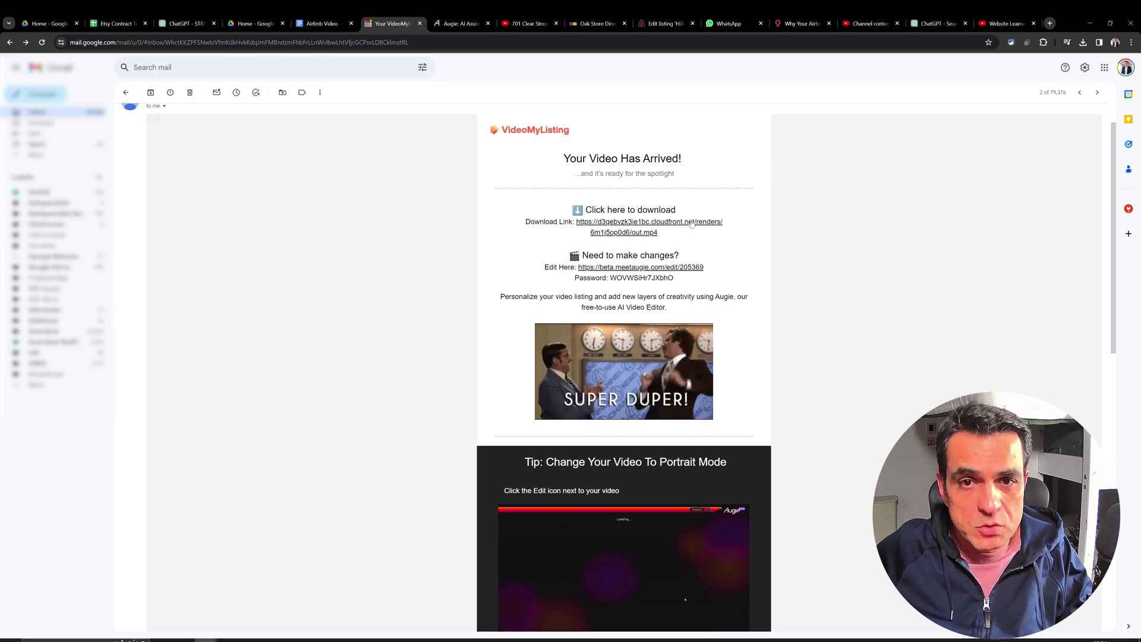
- Preview the finished video from the email's download link, then open the project through Edit Here
{"action": "left_click", "coordinate": [640, 228]}
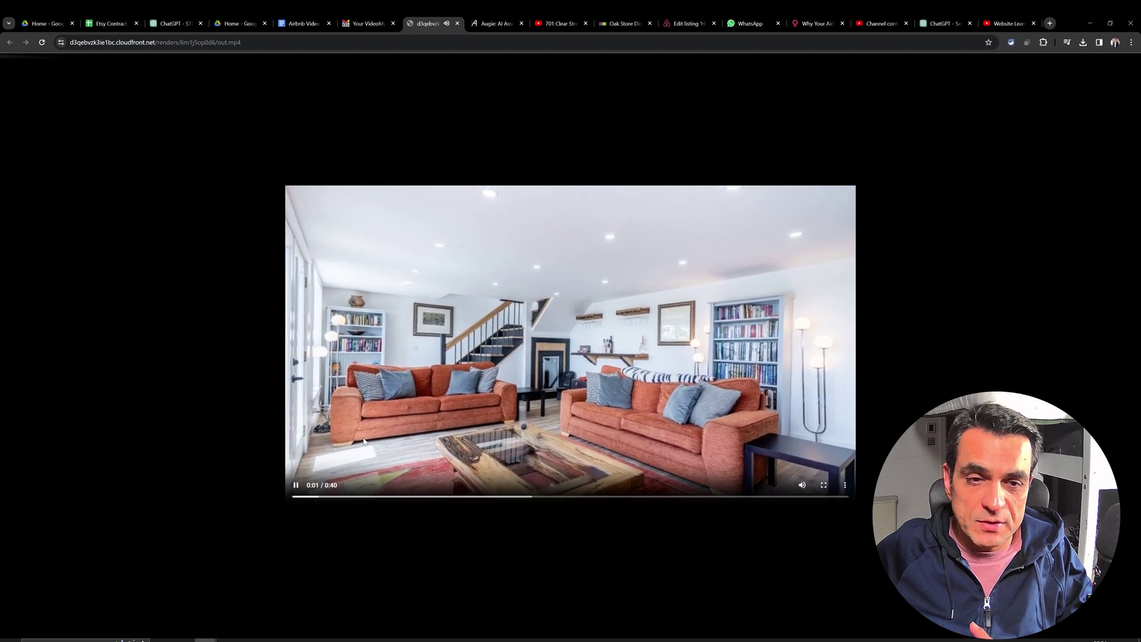
{"action": "left_click", "coordinate": [367, 23]}
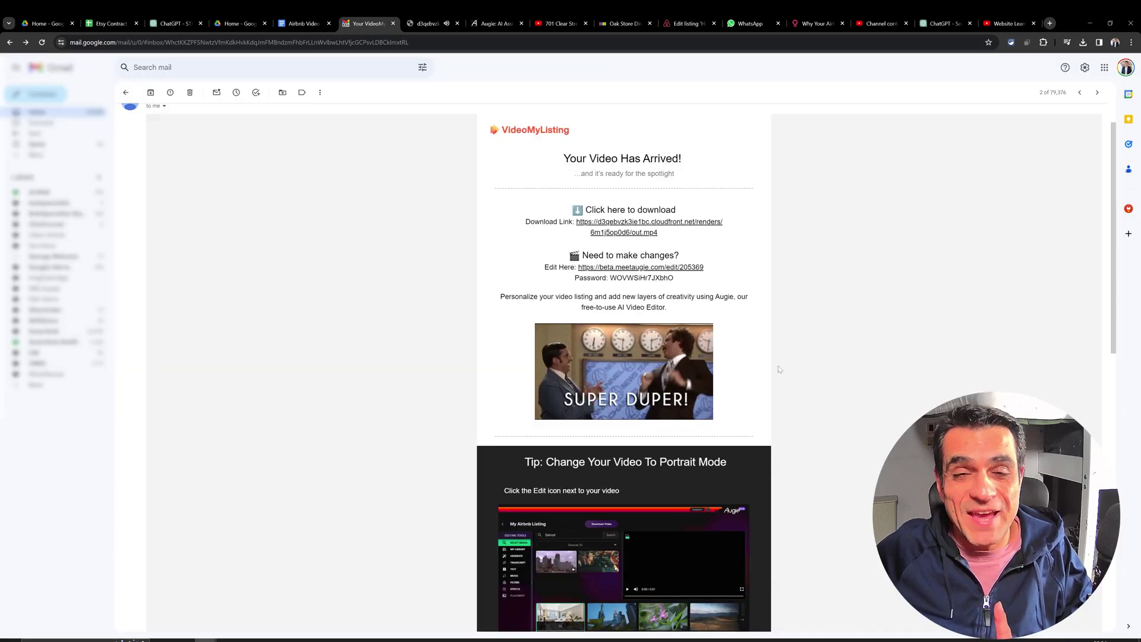
{"action": "left_click", "coordinate": [457, 24]}
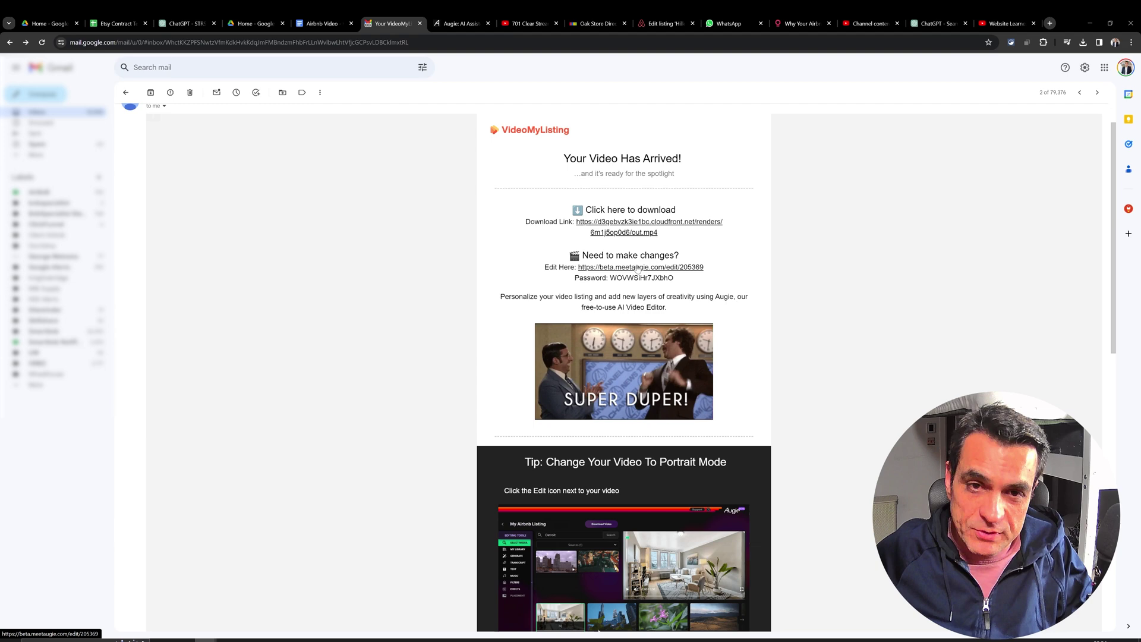
{"action": "left_click", "coordinate": [604, 270]}
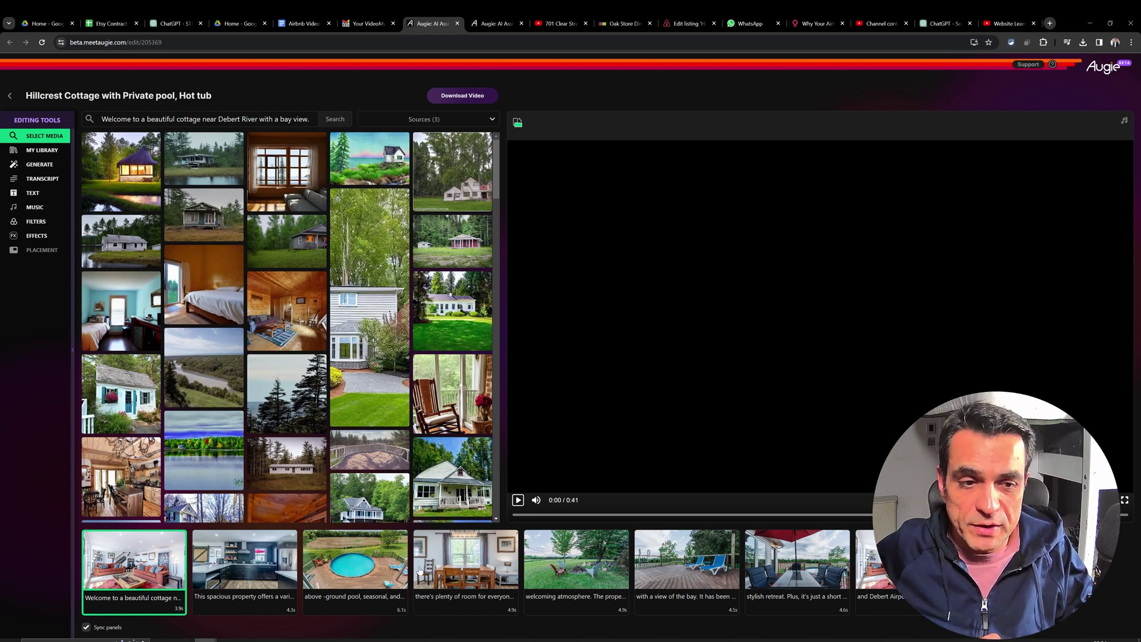
- Replace the video's second clip with the living-room photo
{"action": "left_click", "coordinate": [244, 564]}
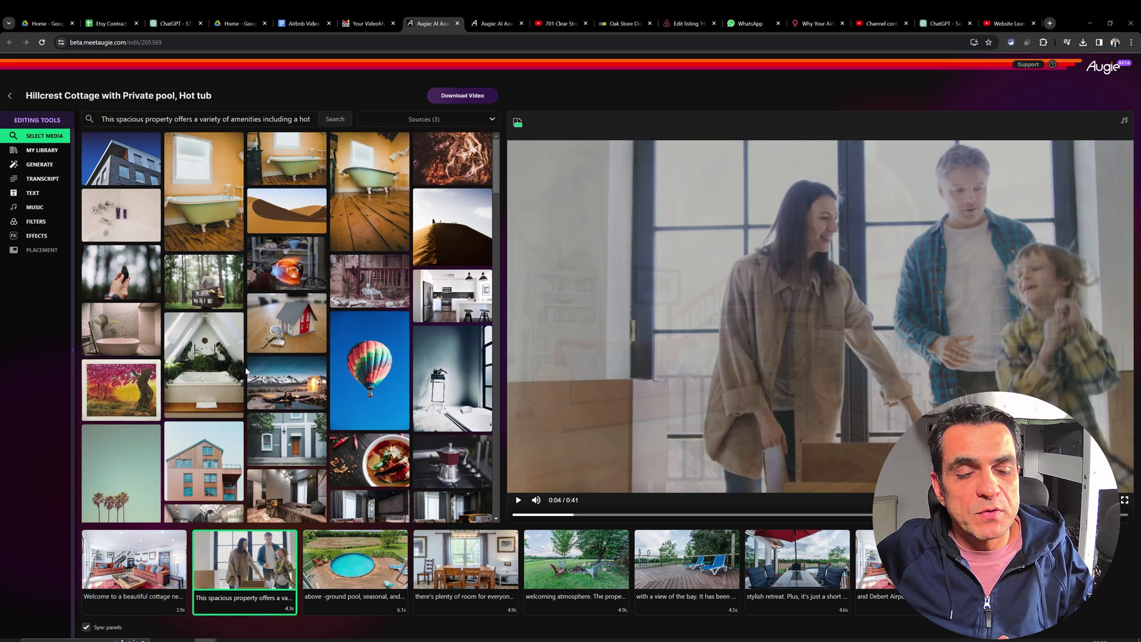
{"action": "scroll", "coordinate": [321, 309], "scroll_direction": "down", "scroll_amount": 3}
{"action": "left_click_drag", "start_coordinate": [367, 343], "coordinate": [245, 567]}
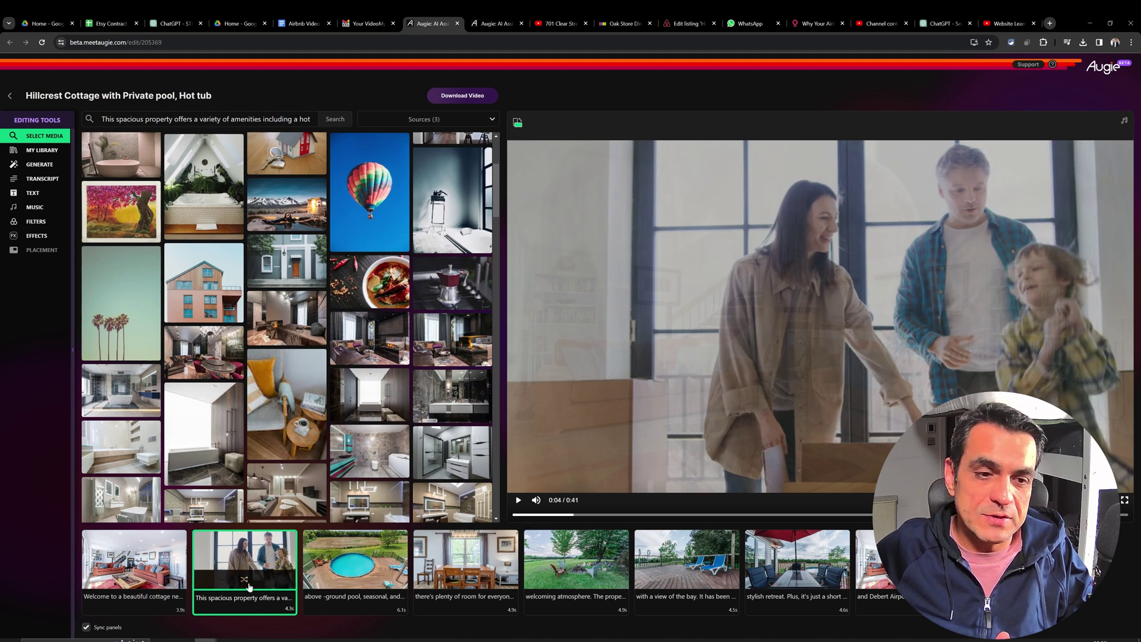
- Open the AI image-generation panel and focus its Stable Diffusion prompt field
{"action": "left_click", "coordinate": [42, 165]}
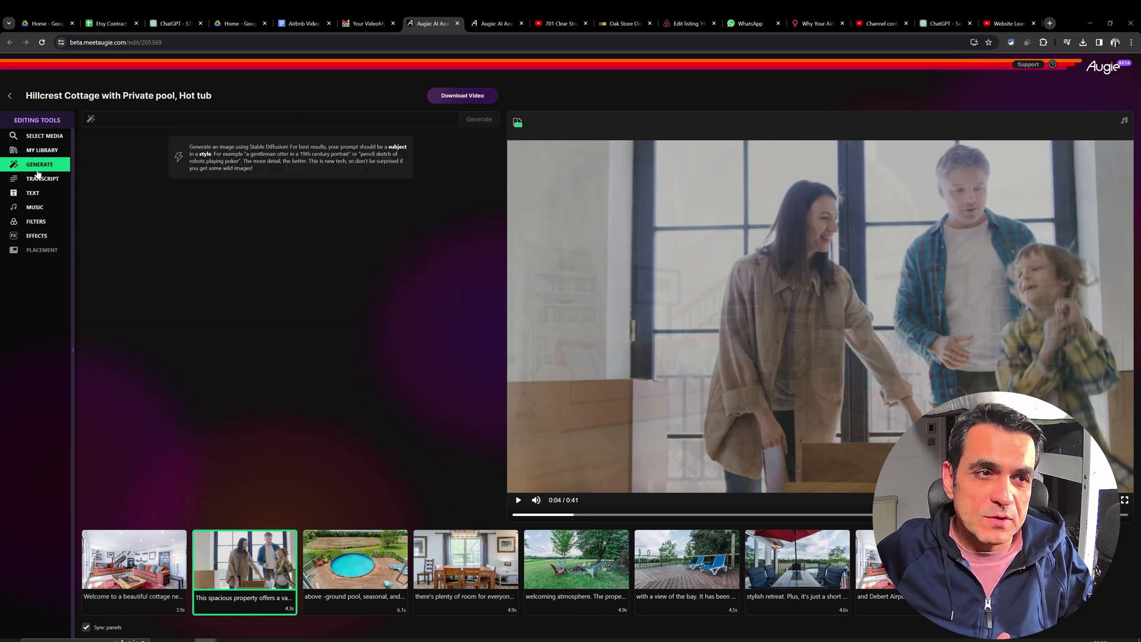
{"action": "left_click", "coordinate": [104, 119]}
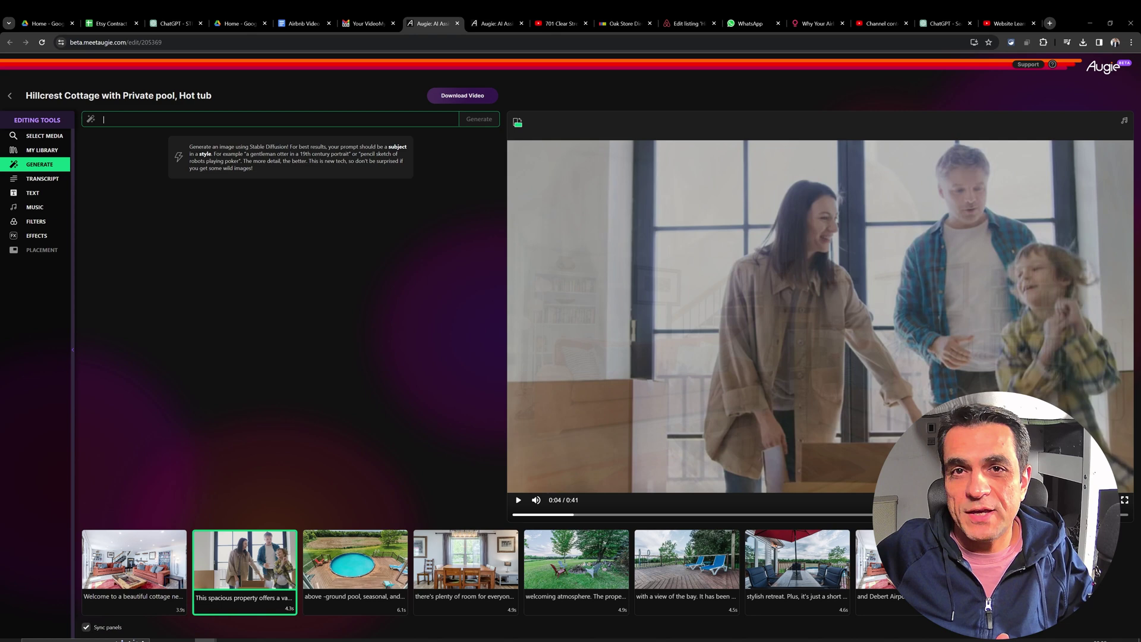
{"action": "left_click", "coordinate": [62, 179]}
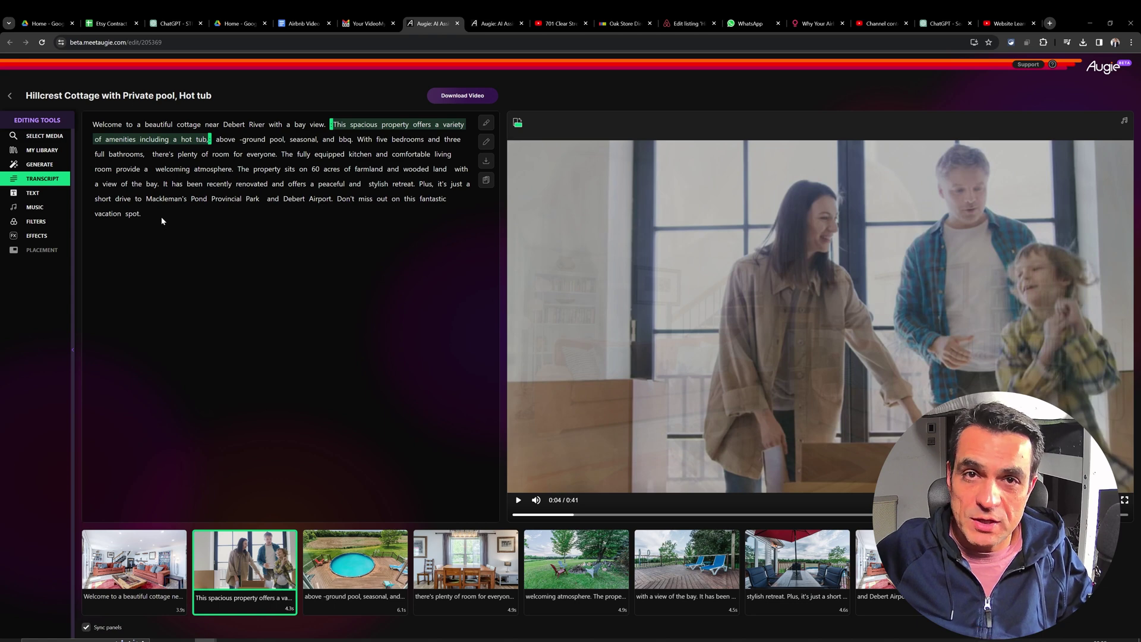
- Step through the opening, above-ground pool, plenty of room and welcoming atmosphere sentences
{"action": "left_click", "coordinate": [98, 125]}
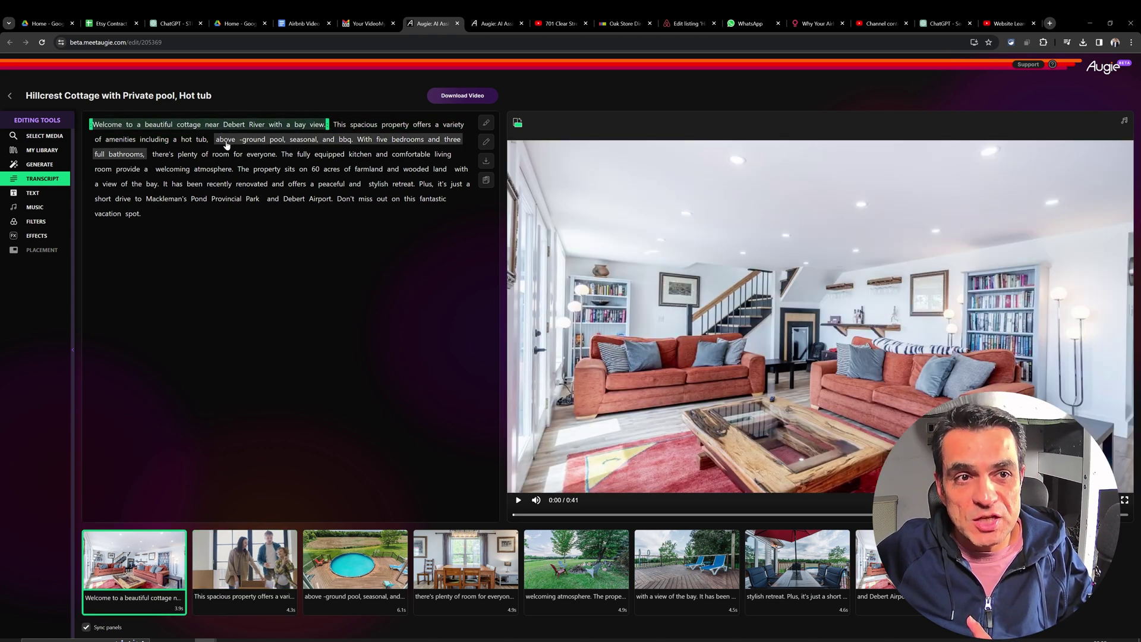
{"action": "left_click", "coordinate": [226, 145]}
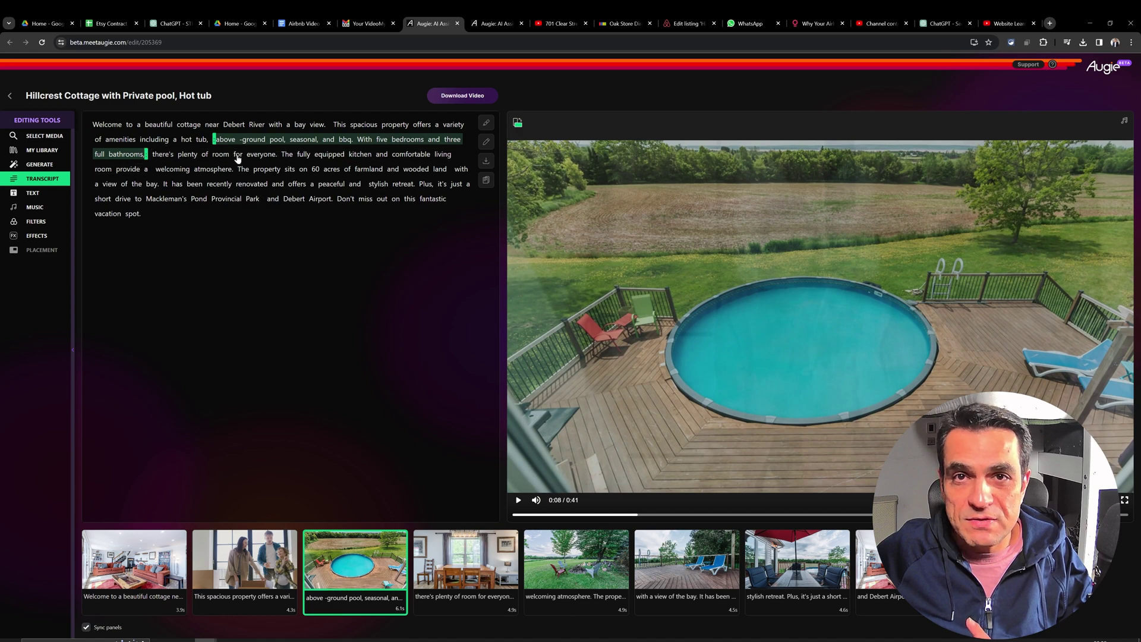
{"action": "left_click", "coordinate": [186, 158]}
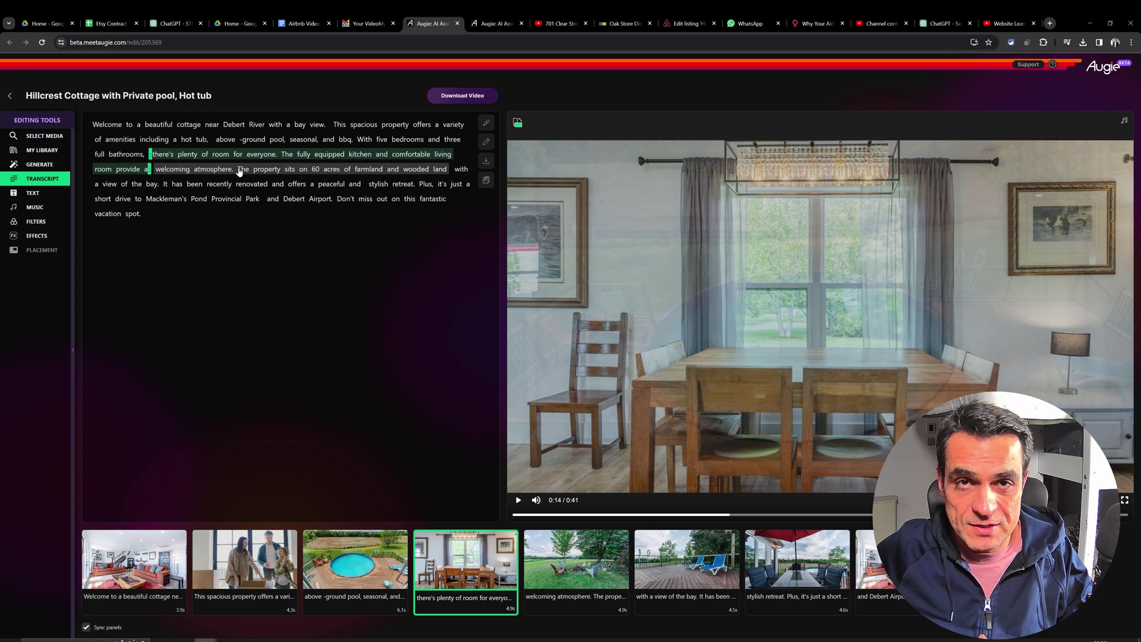
{"action": "left_click", "coordinate": [257, 171]}
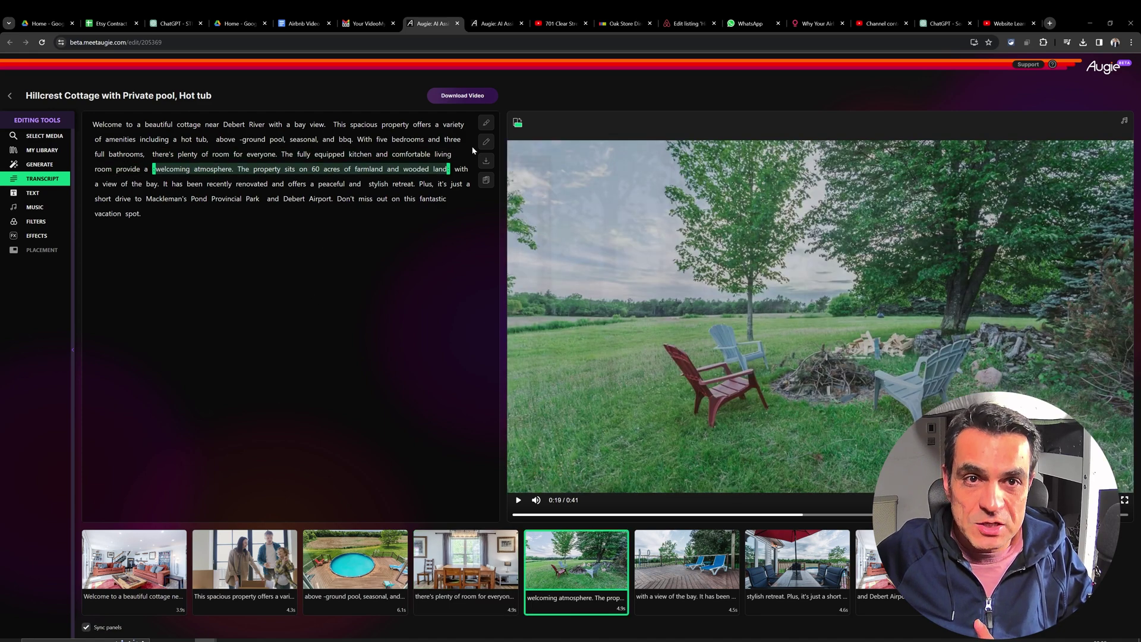
- Open the Correct tool on the word 'wooded' and close it without changes
{"action": "left_click", "coordinate": [486, 141]}
{"action": "left_click", "coordinate": [416, 169]}
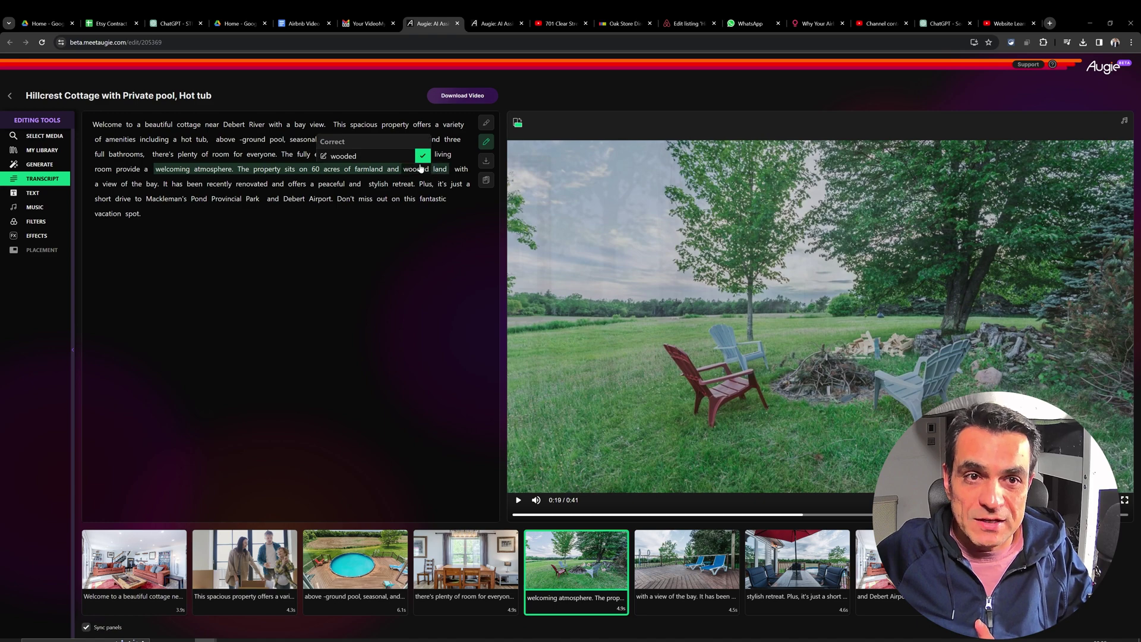
{"action": "key", "text": "ctrl+a"}
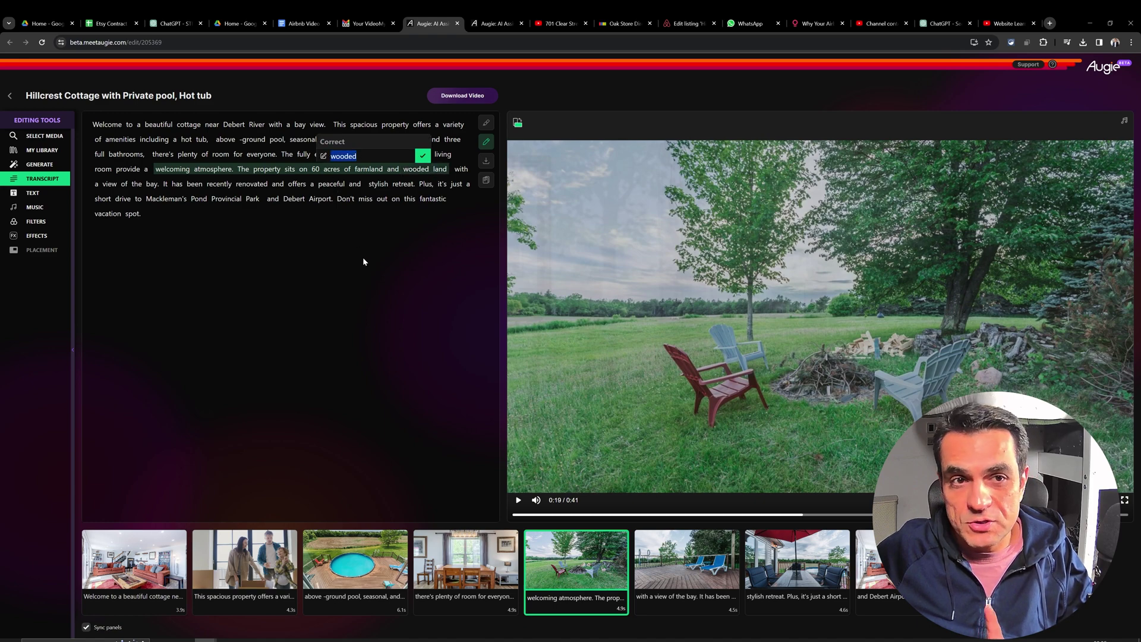
{"action": "left_click", "coordinate": [370, 278]}
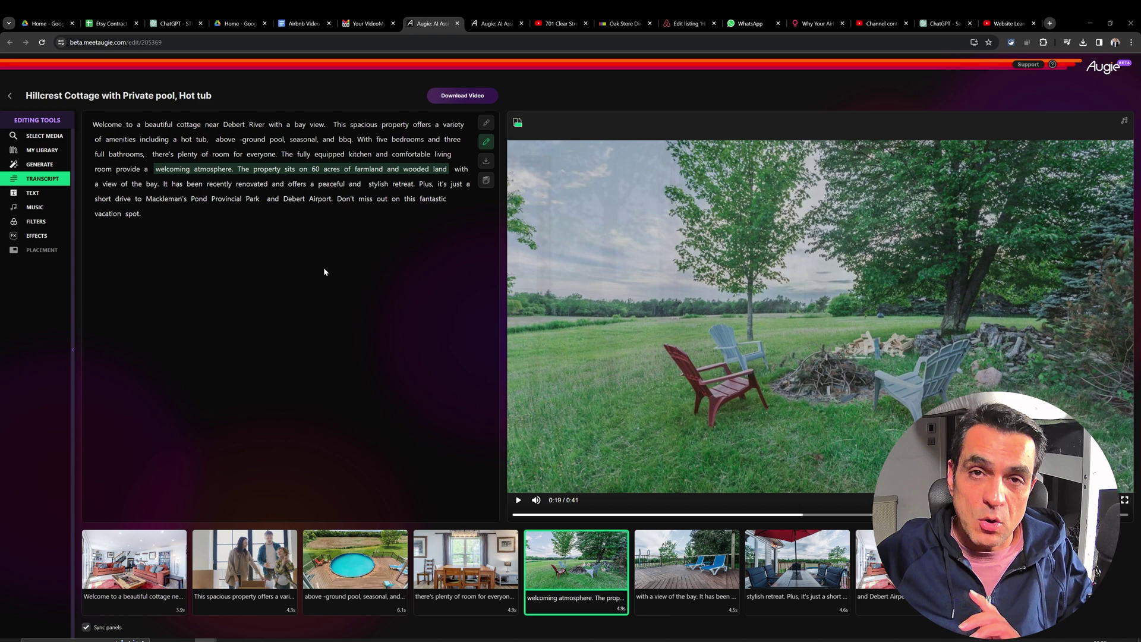
- Enable Entire Video Closed Caption and play the video to preview the captions
{"action": "left_click", "coordinate": [58, 197]}
{"action": "left_click", "coordinate": [194, 137]}
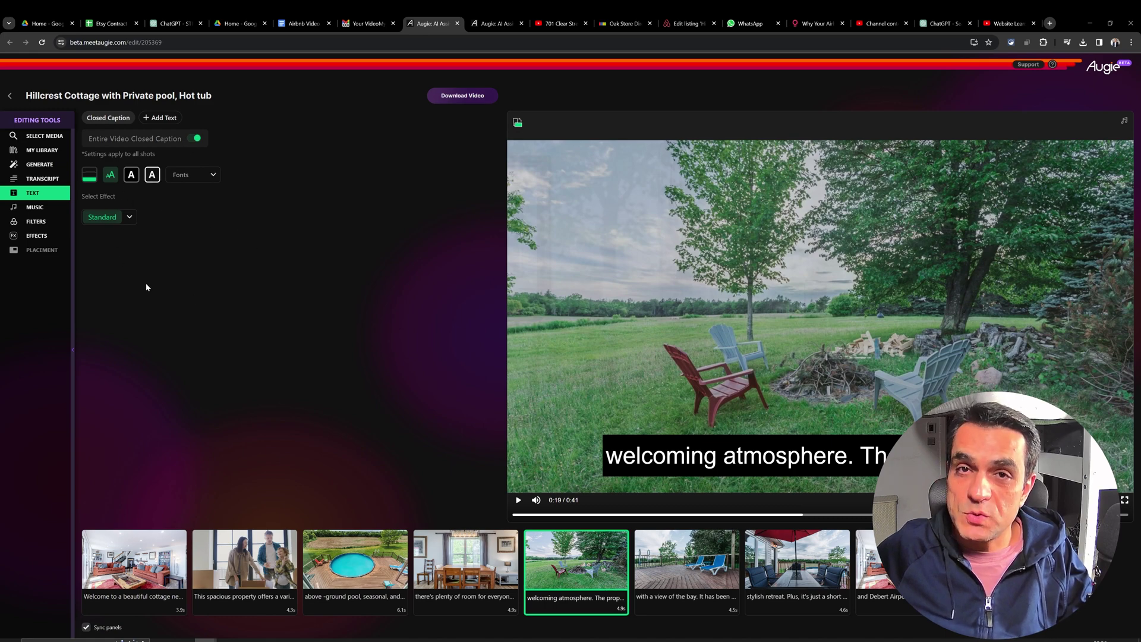
{"action": "left_click", "coordinate": [518, 501]}
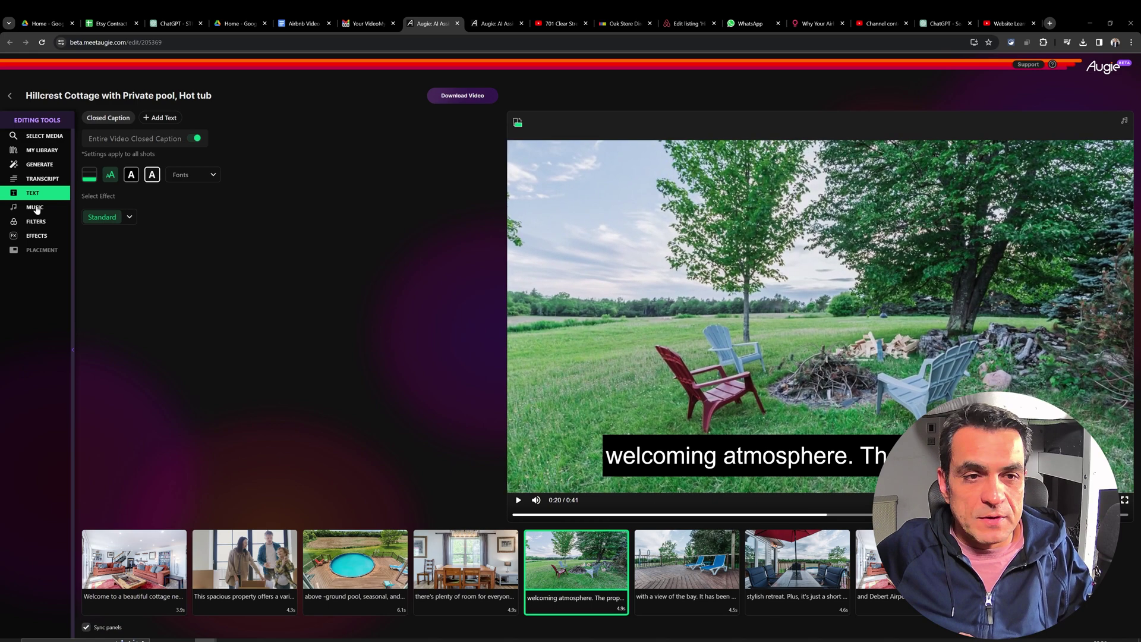
{"action": "left_click", "coordinate": [34, 206]}
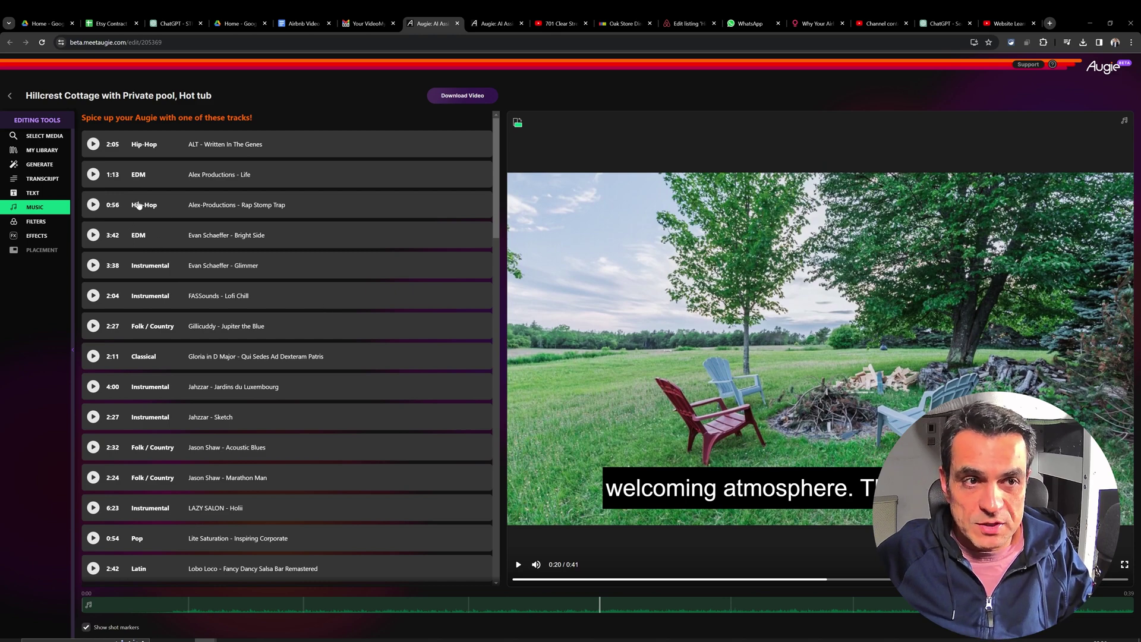
- Try High Brightness and other filters on the lawn clip, then apply Low Brightness
{"action": "left_click", "coordinate": [34, 221]}
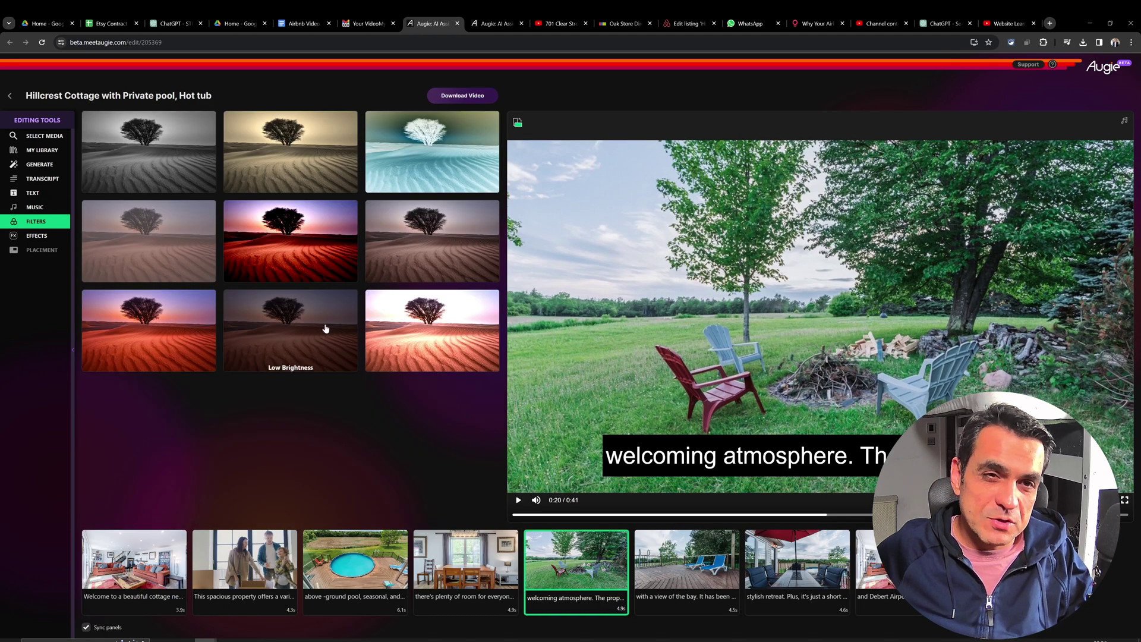
{"action": "left_click", "coordinate": [465, 320]}
{"action": "left_click", "coordinate": [458, 259]}
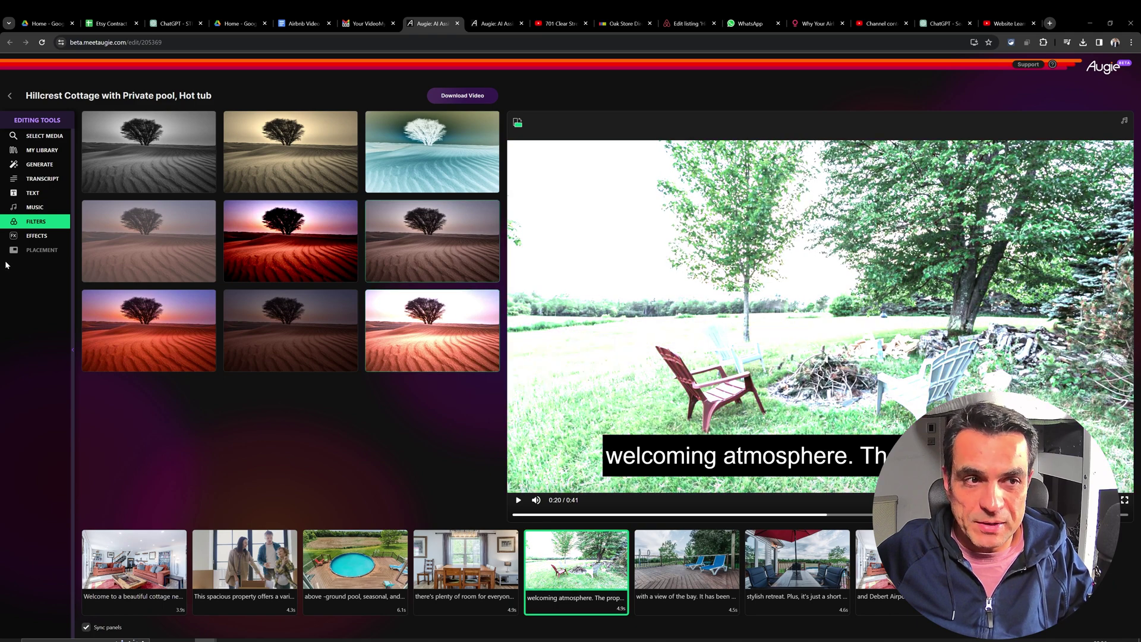
{"action": "left_click", "coordinate": [36, 236]}
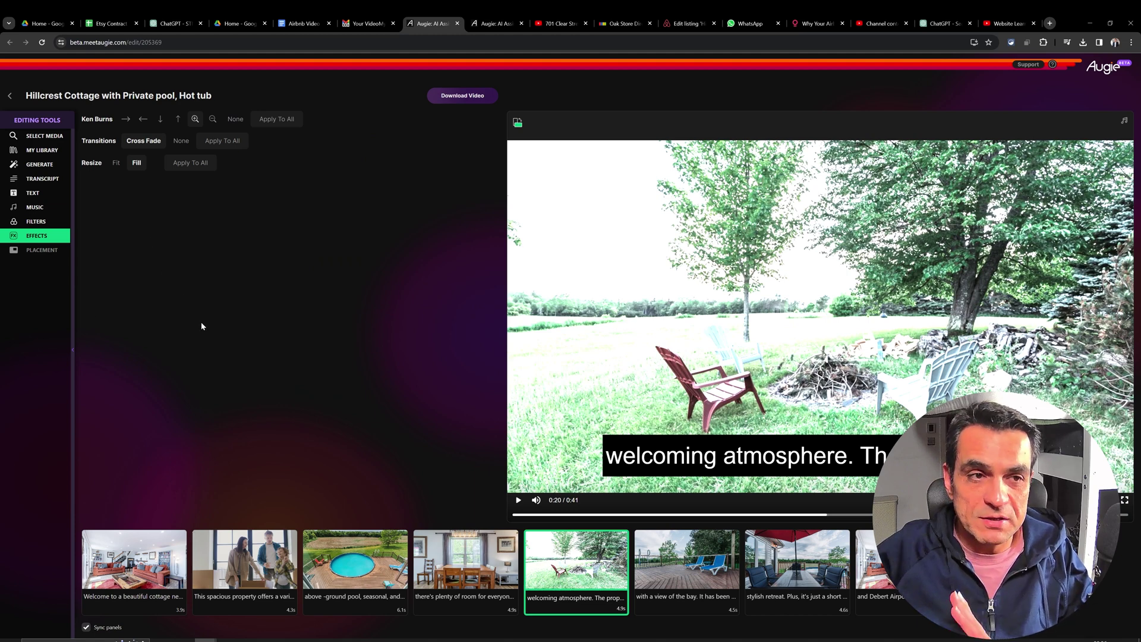
{"action": "left_click", "coordinate": [49, 227]}
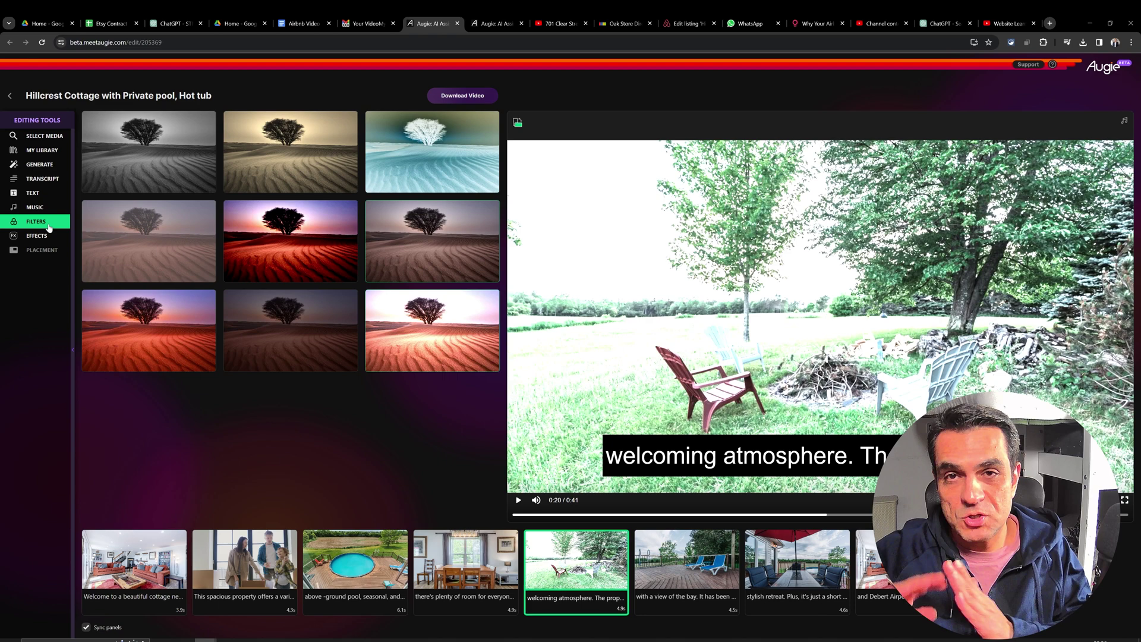
{"action": "left_click", "coordinate": [296, 344]}
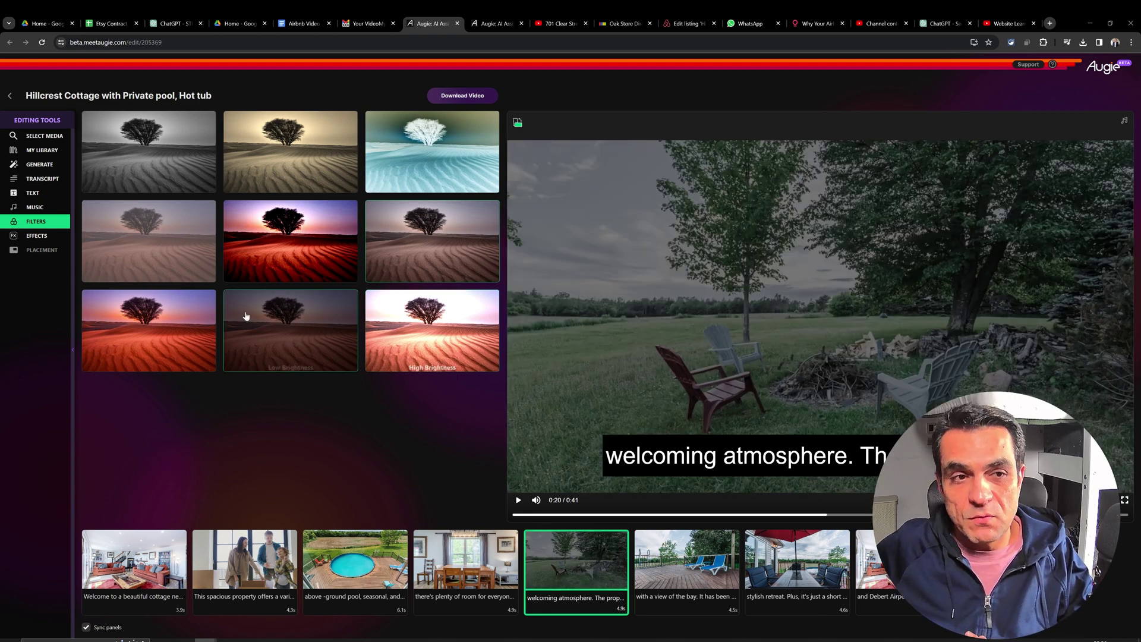
{"action": "left_click", "coordinate": [37, 235]}
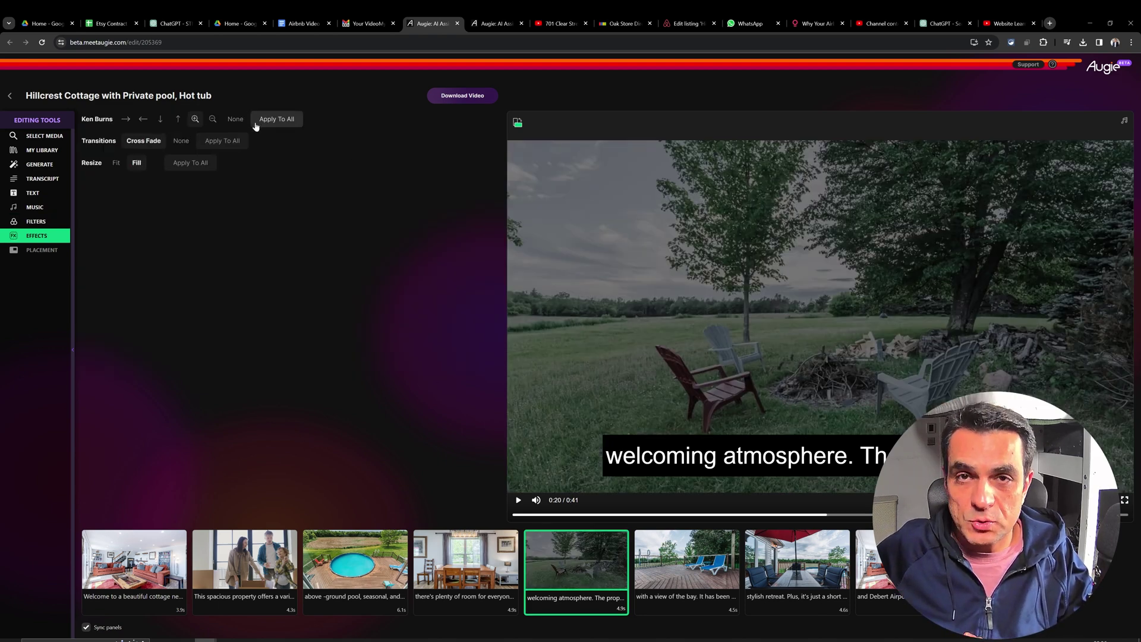